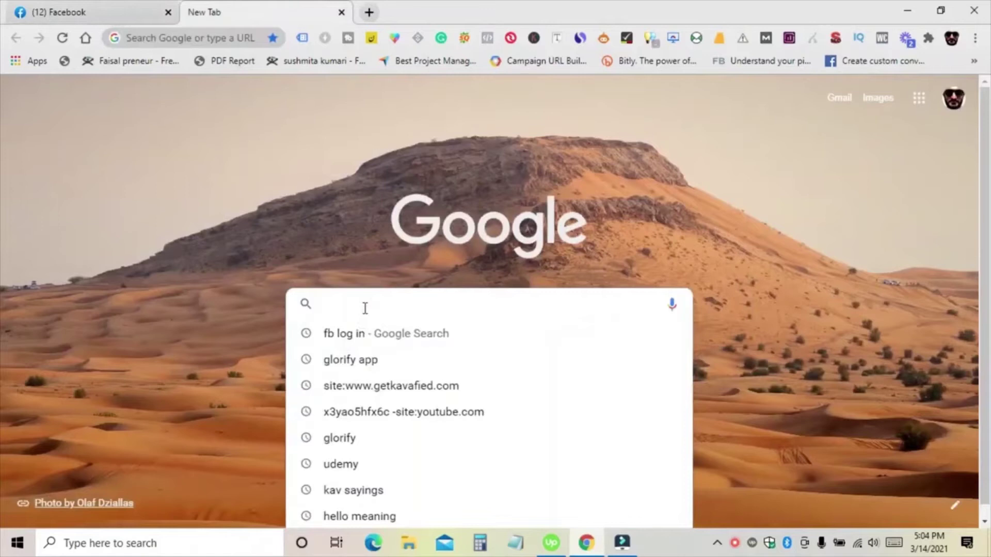
type("fb ad")
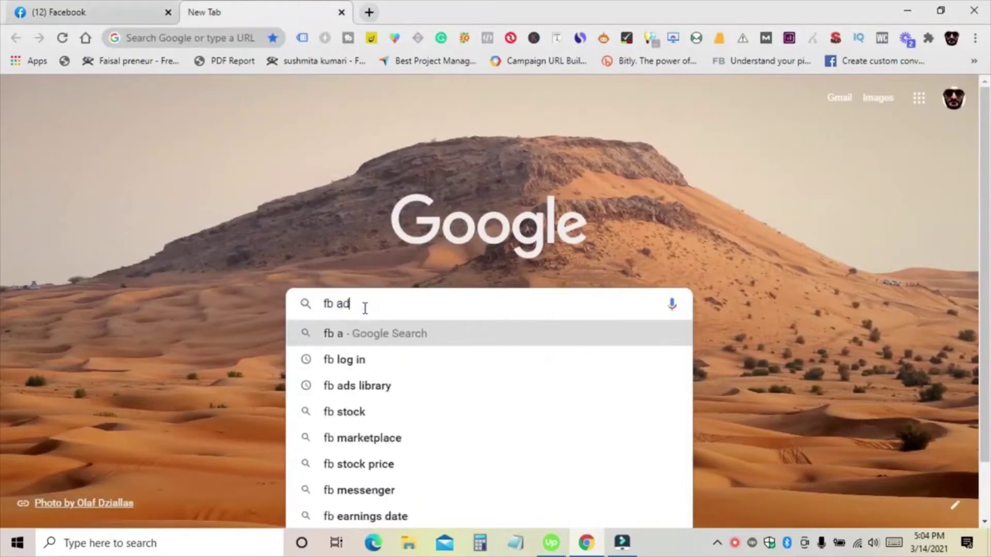
type("s manager")
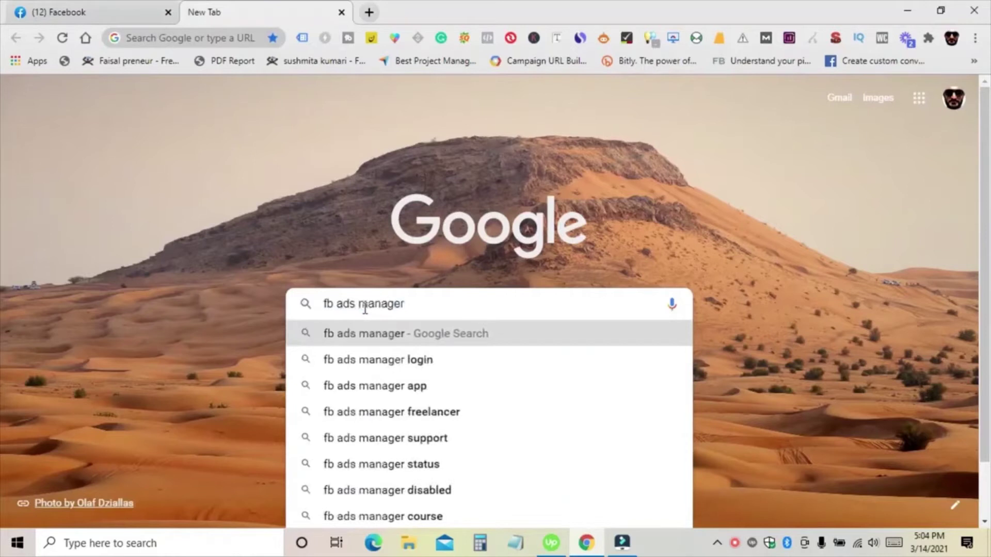
left_click(382, 337)
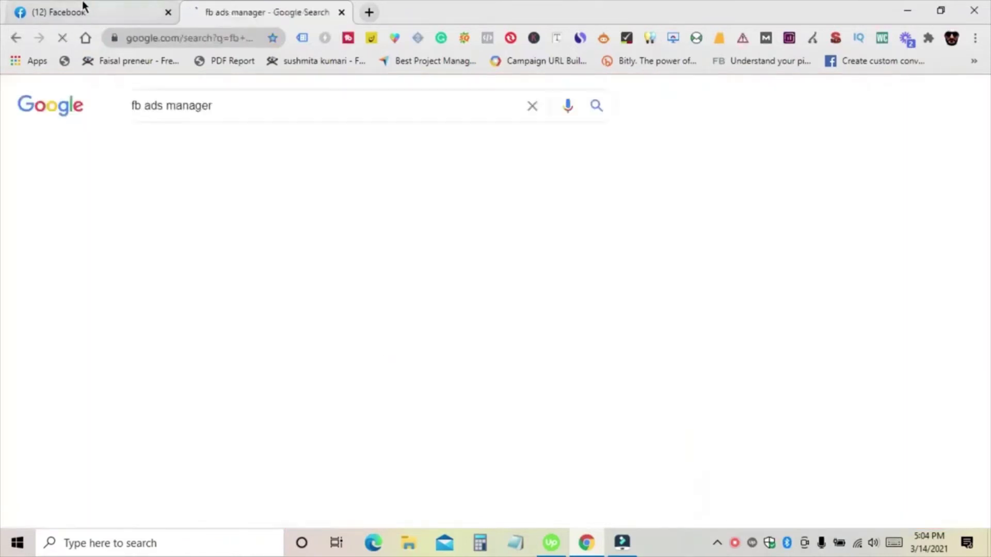
left_click(340, 14)
Open Ads Manager from the Facebook home page
left_click(94, 9)
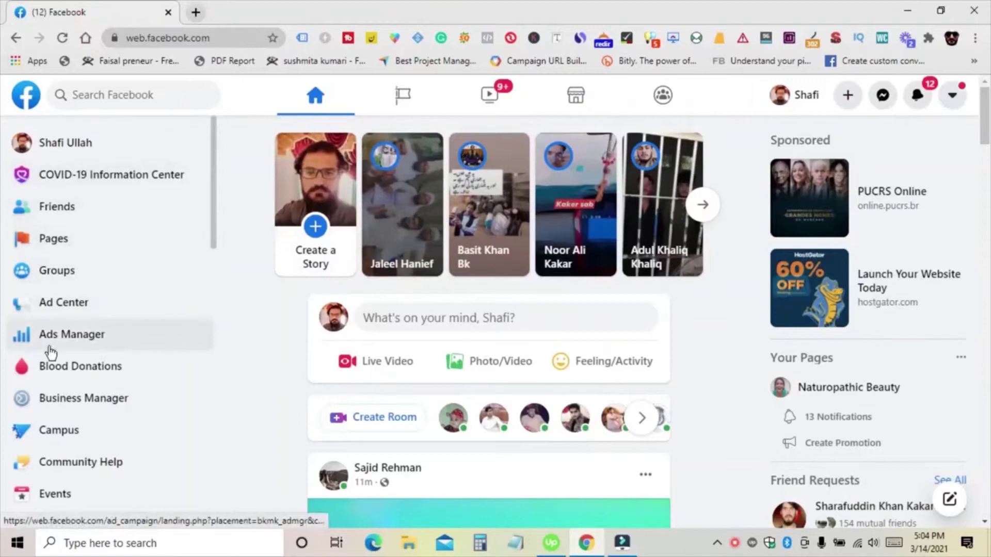
left_click(75, 341)
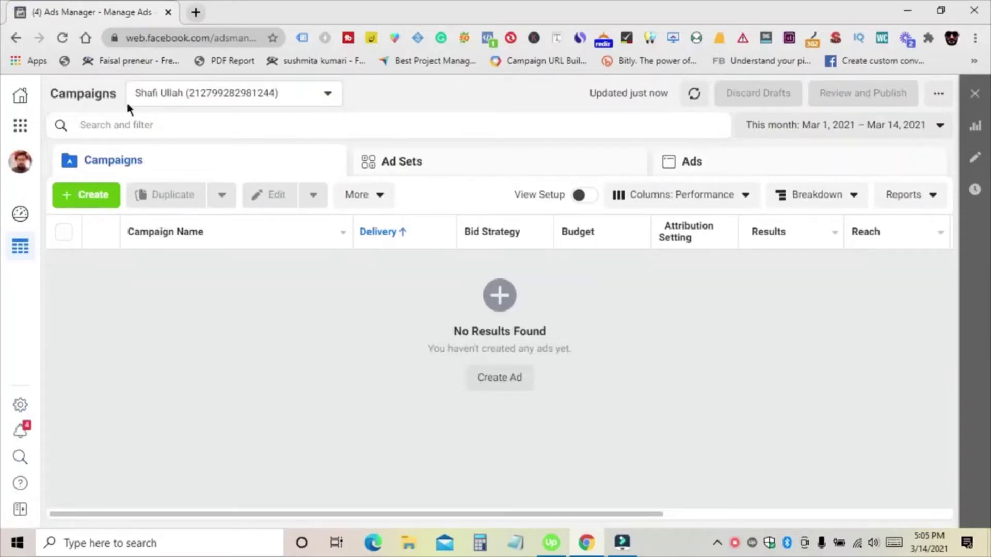
Look through the full list of available ad accounts, including the additional ones, and close it without switching accounts
left_click(298, 92)
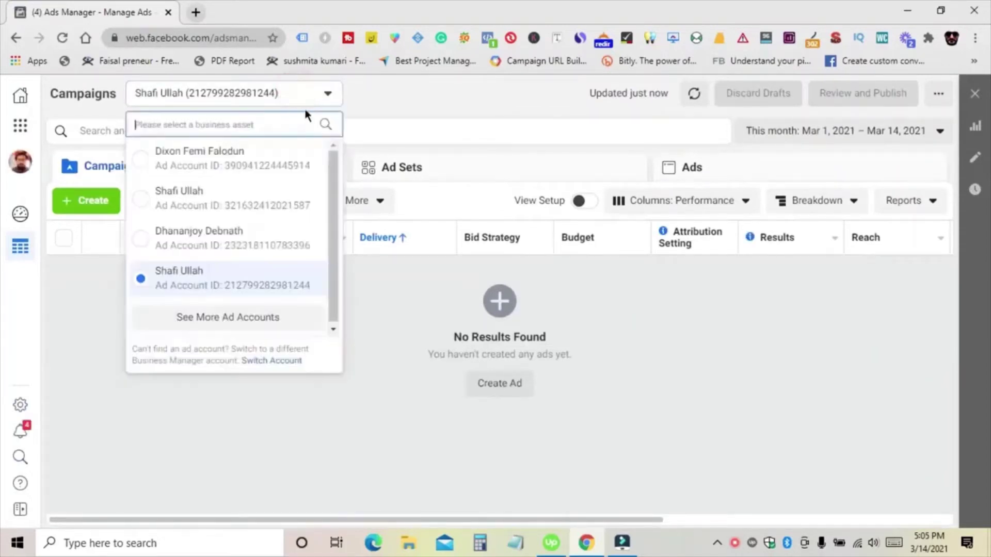
left_click(247, 317)
scroll(237, 325, "down", 5)
scroll(229, 330, "up", 5)
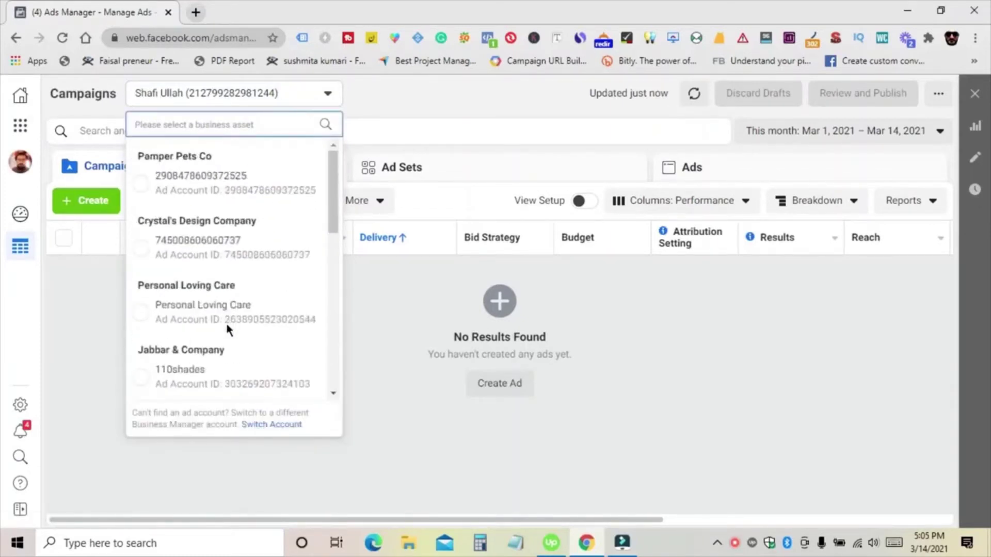
scroll(237, 261, "down", 8)
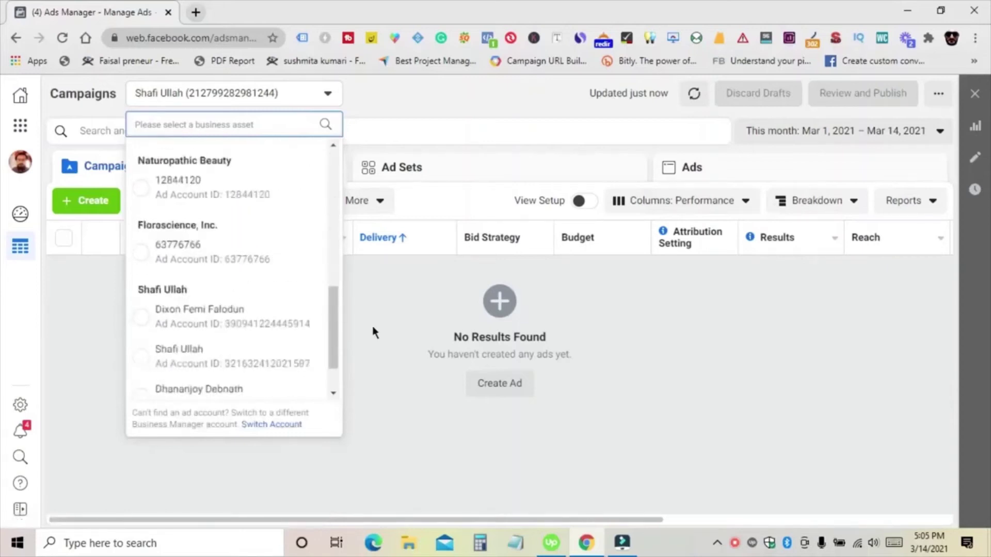
left_click(373, 332)
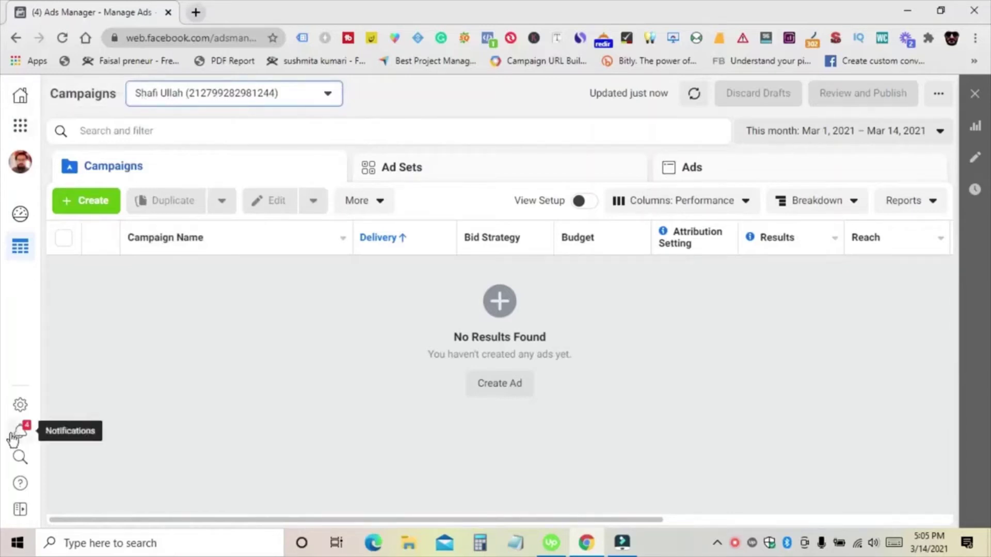
Examine the complete list of business tools, from Manage Business to Sell Products and Services, and close it
left_click(19, 129)
scroll(120, 346, "down", 3)
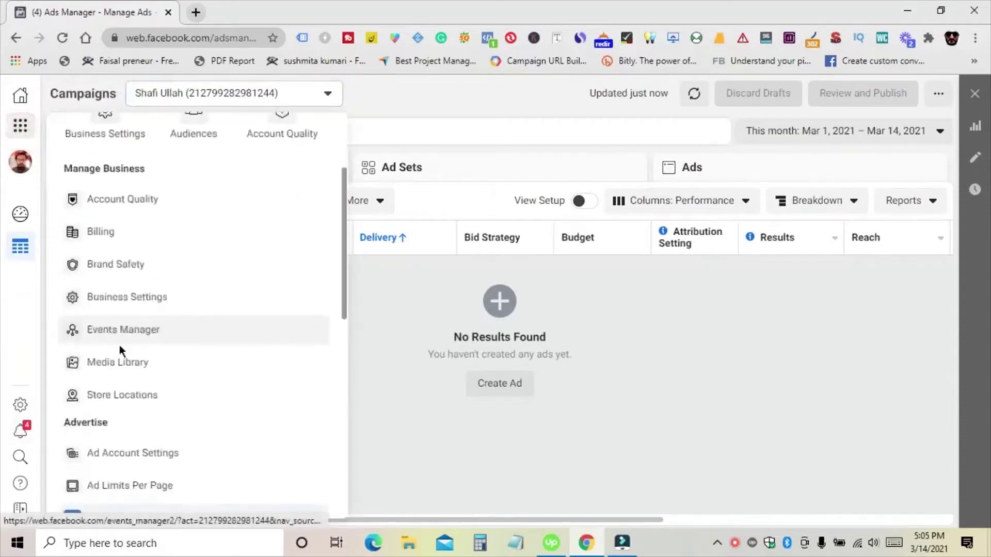
scroll(137, 400, "down", 4)
scroll(140, 371, "down", 3)
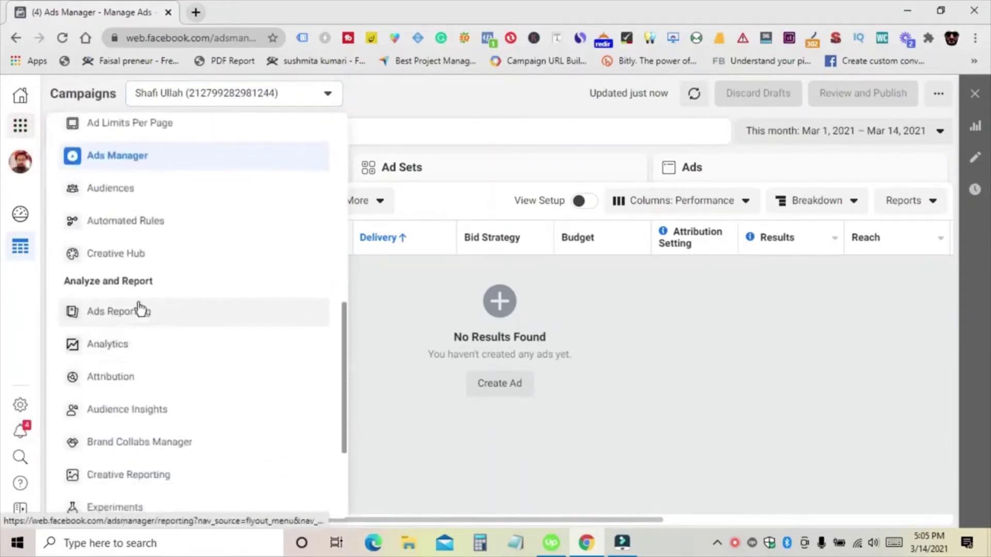
scroll(155, 395, "down", 4)
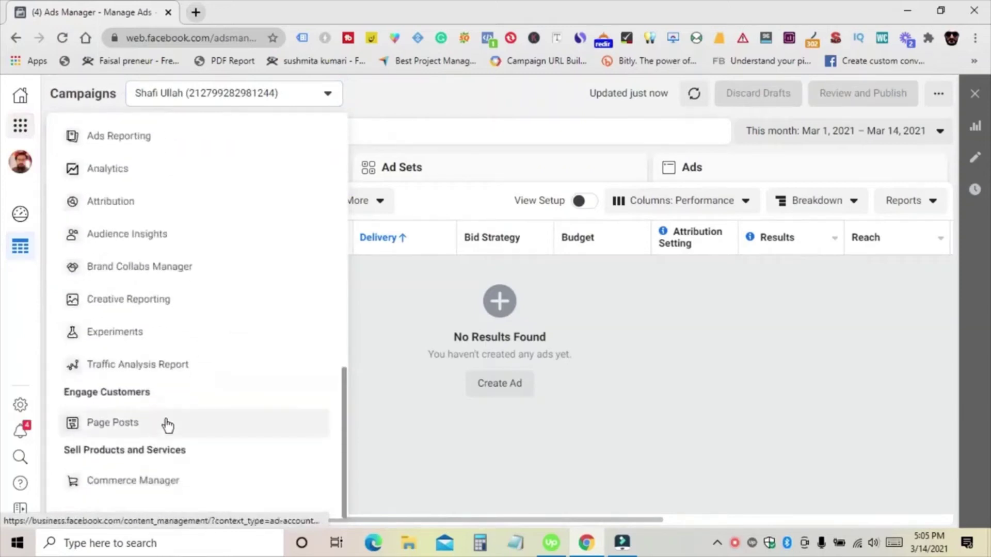
scroll(170, 419, "up", 5)
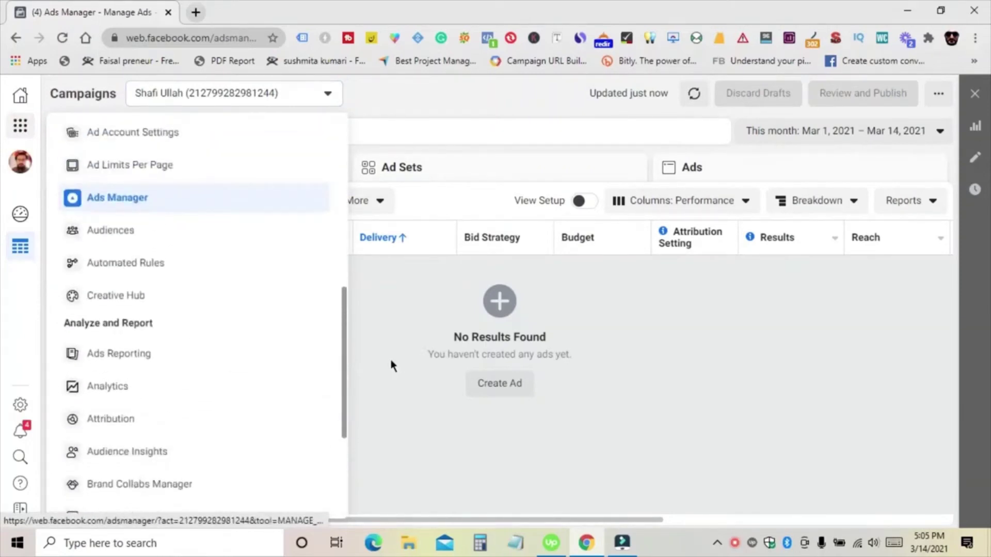
scroll(265, 307, "up", 3)
scroll(266, 308, "up", 4)
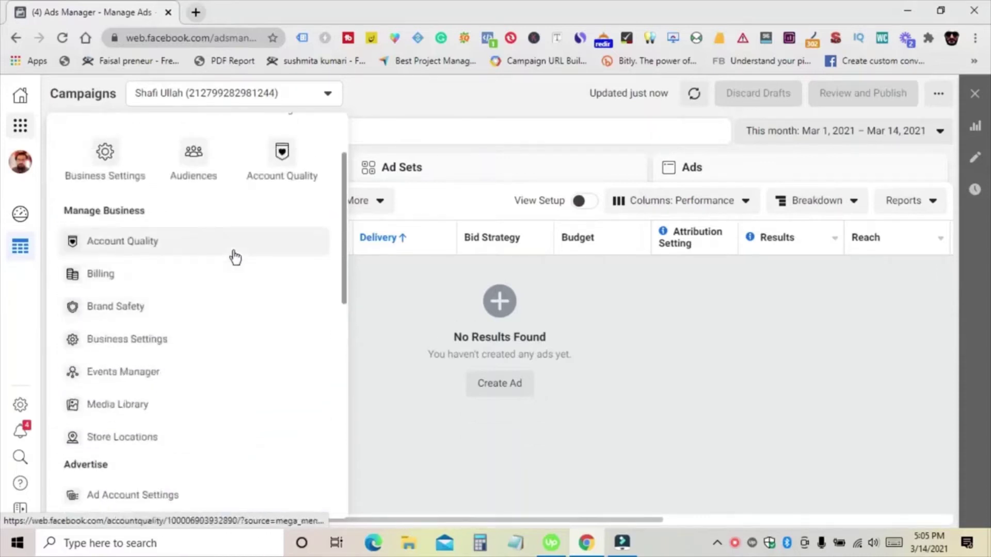
left_click(372, 310)
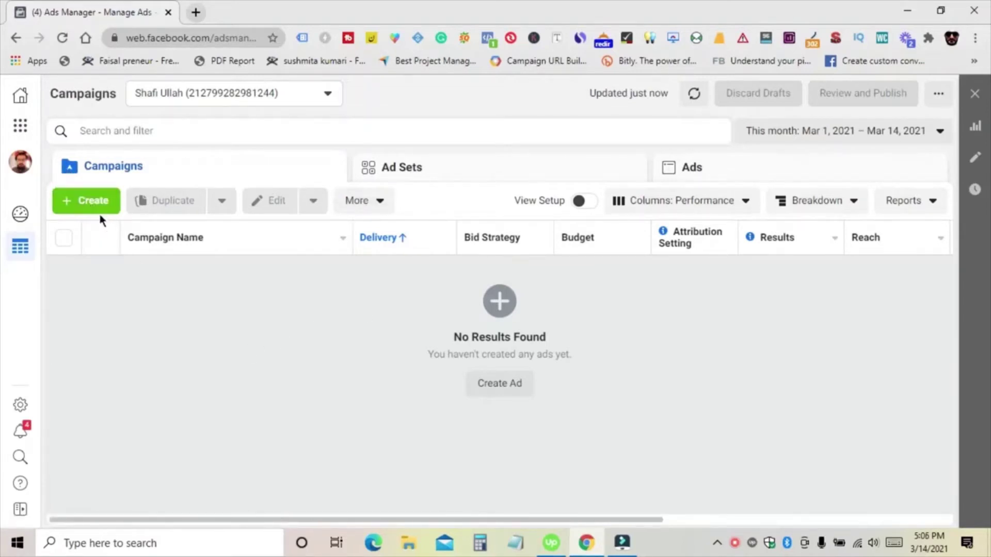
View the objectives offered for a new campaign and cancel without choosing one
left_click(89, 203)
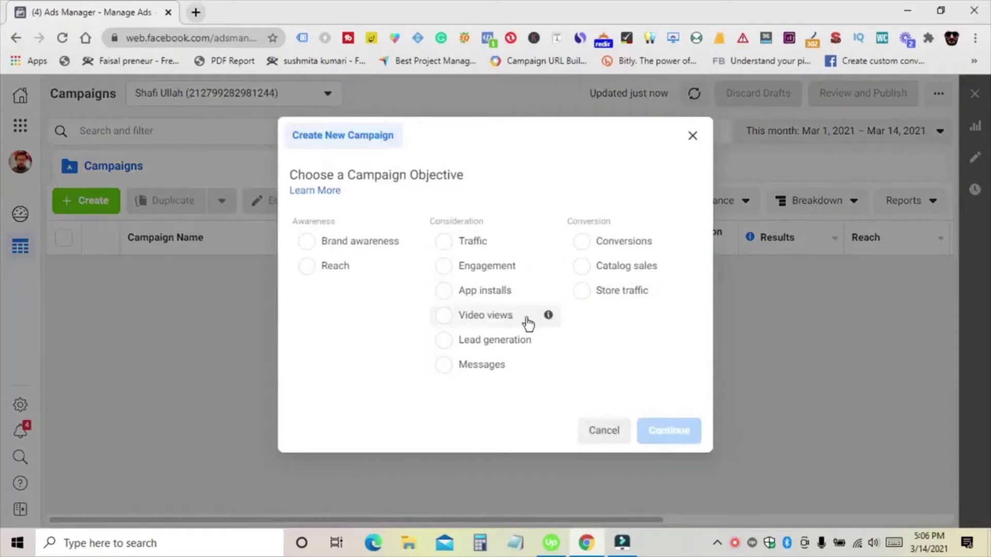
left_click(599, 432)
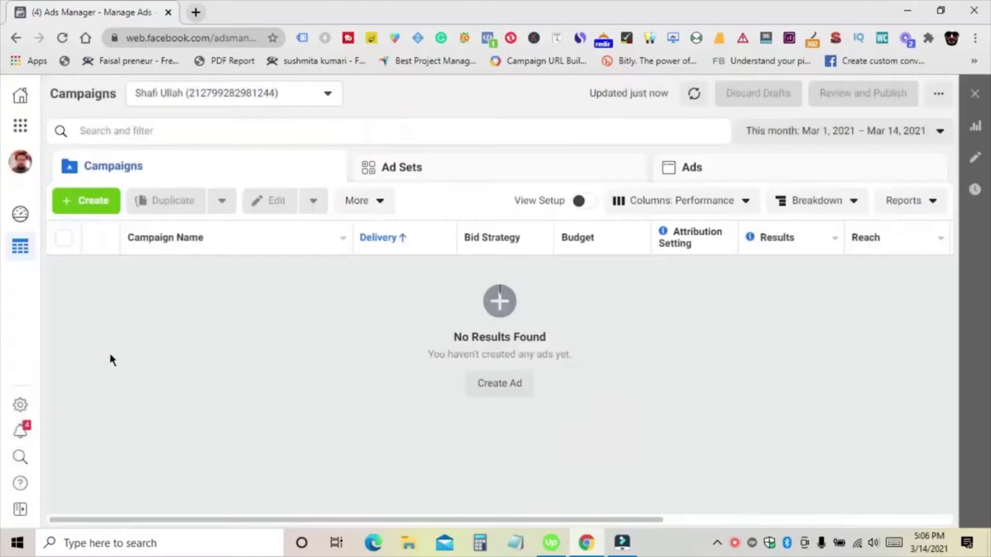
Open the ad account settings and review the Ad Account Setup page, including the Ad Account Roles section
left_click(18, 409)
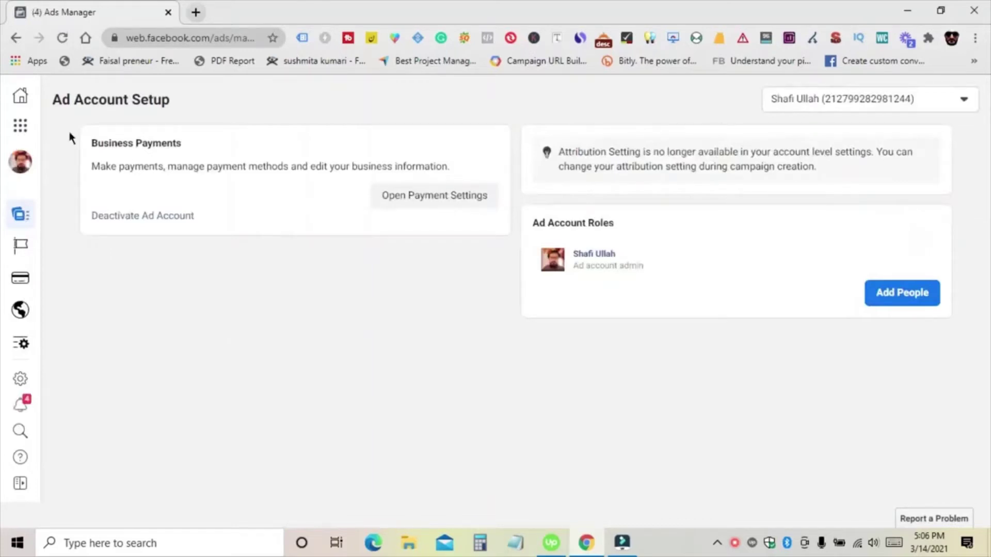
left_click_drag(53, 99, 176, 111)
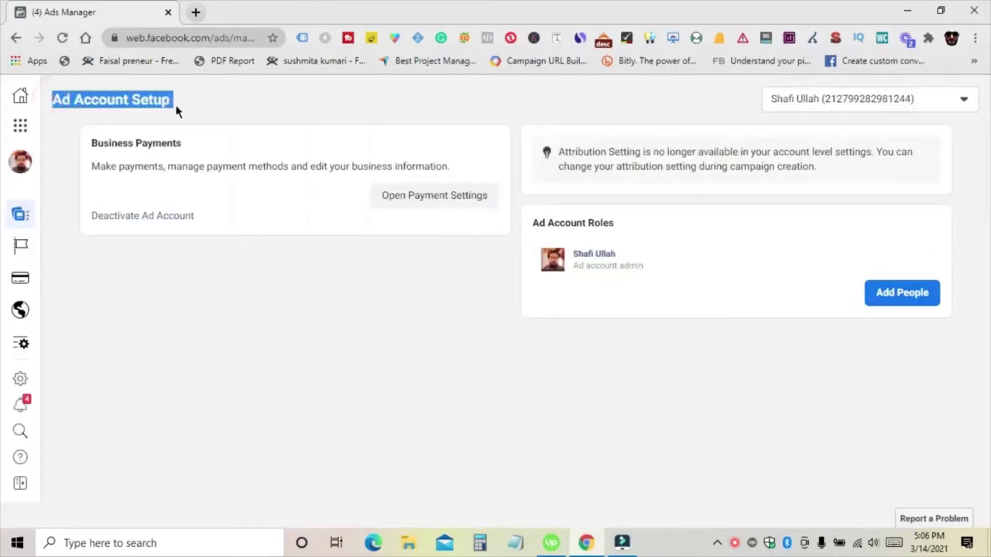
left_click(168, 97)
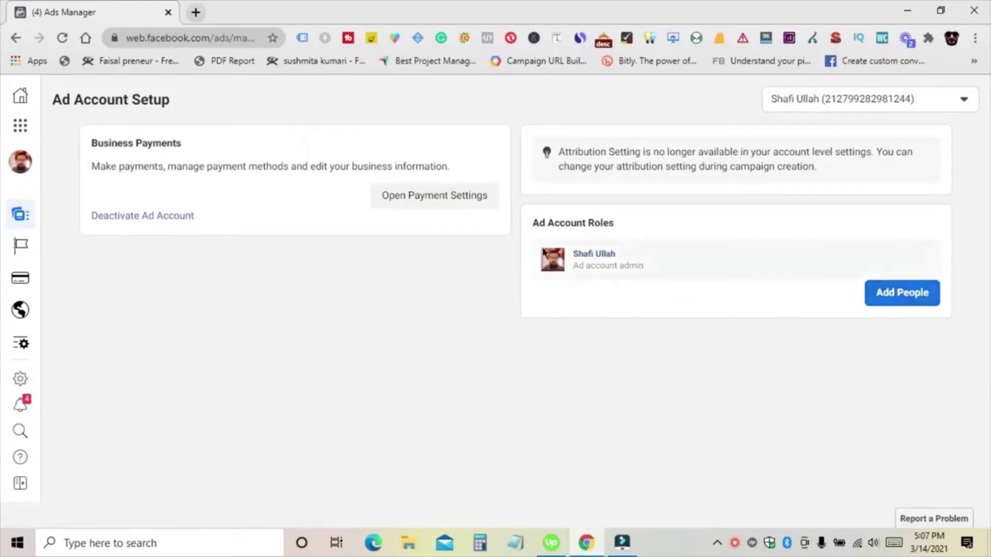
left_click_drag(534, 226, 618, 223)
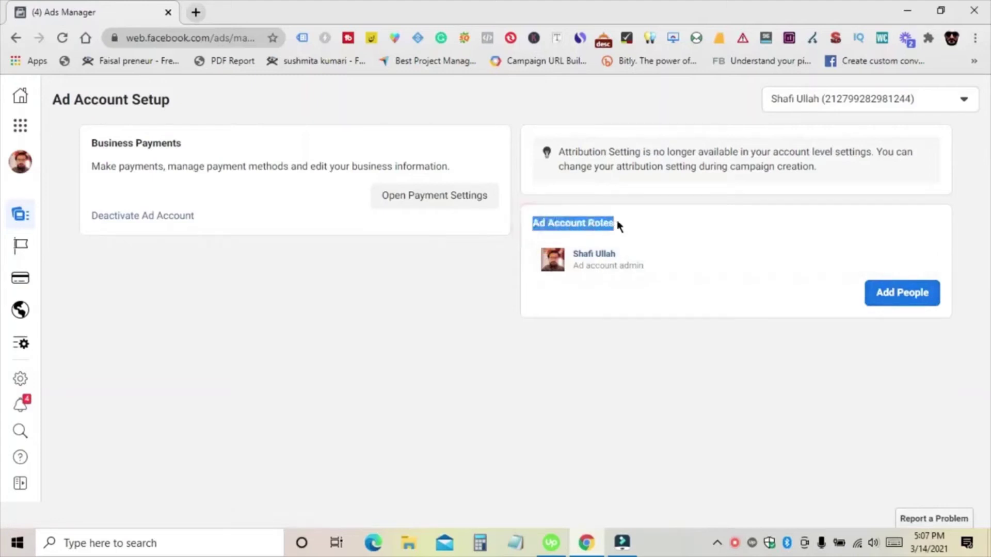
left_click(626, 319)
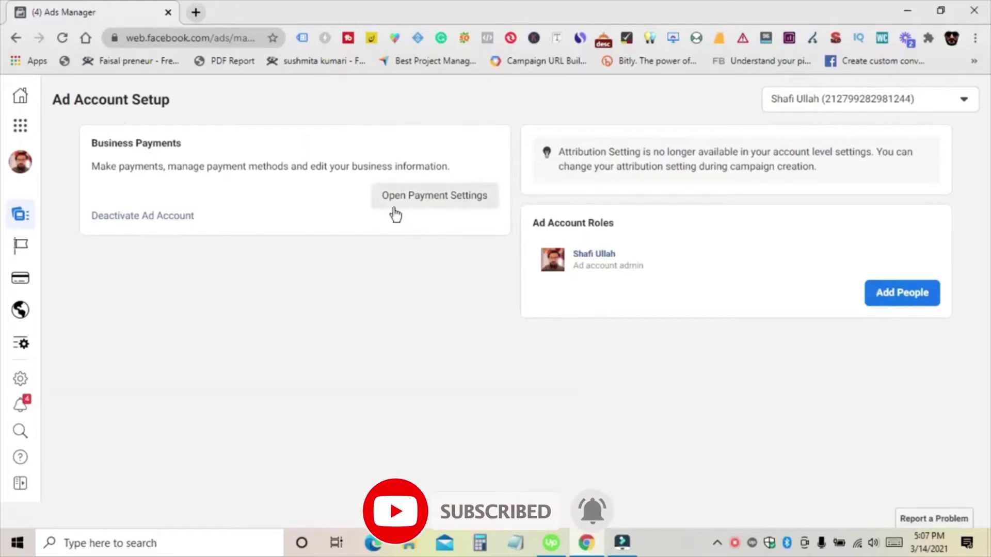
Open the account's payment settings from the Business Payments section and review the amount due
left_click(425, 209)
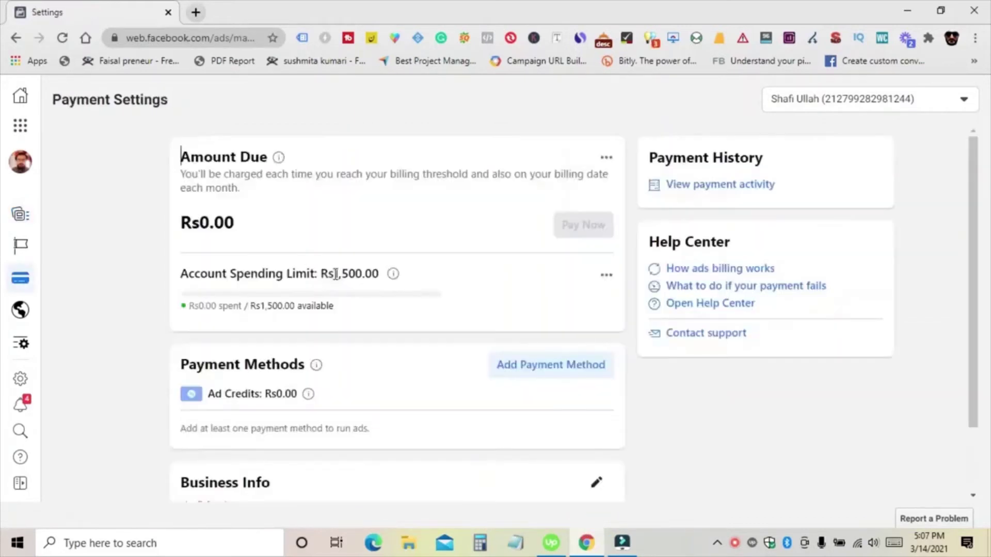
scroll(289, 237, "down", 1)
scroll(258, 222, "up", 1)
mouse_move(278, 160)
left_click_drag(237, 222, 191, 222)
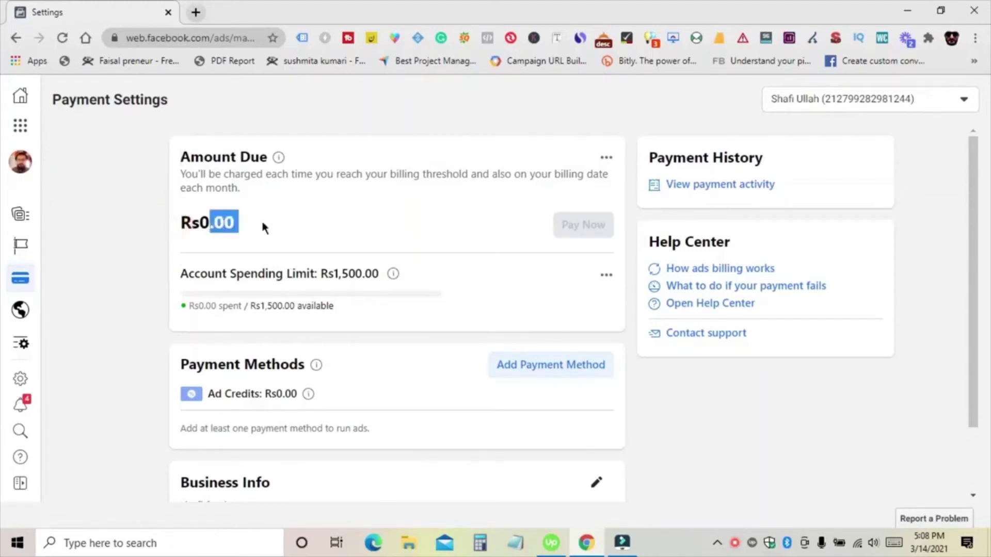
left_click(418, 225)
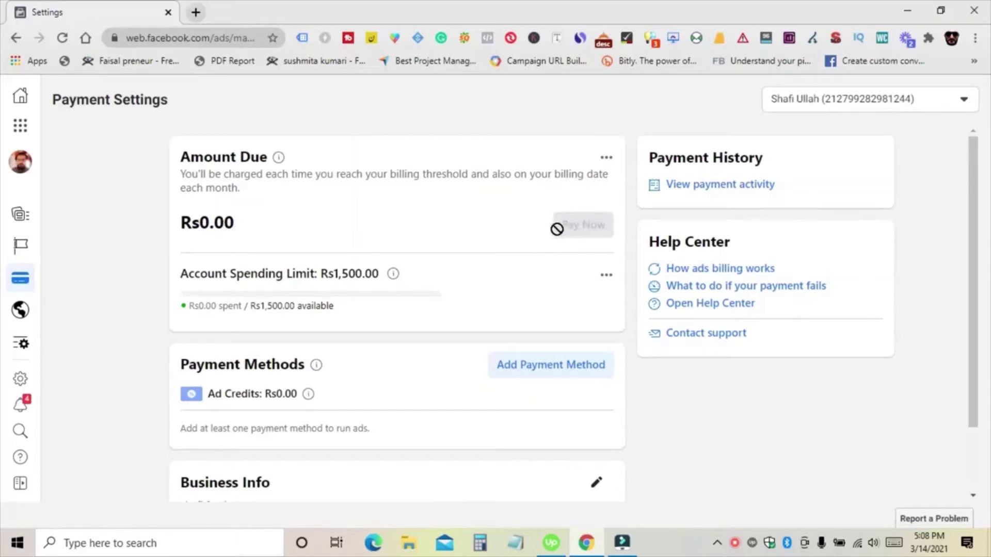
Start adding a payment method, view the entry form for the Ad Credit option, and return to the method choice
scroll(408, 287, "down", 2)
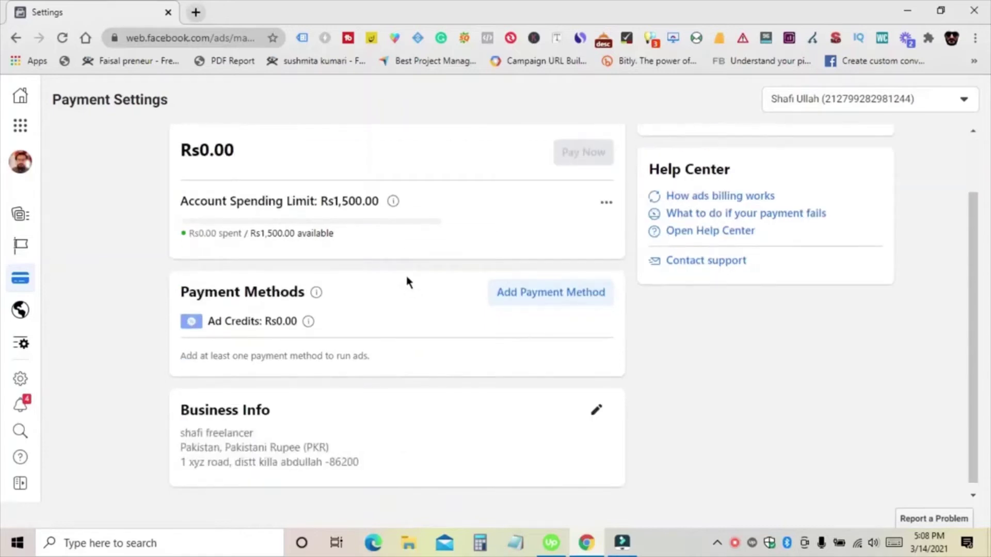
left_click(572, 303)
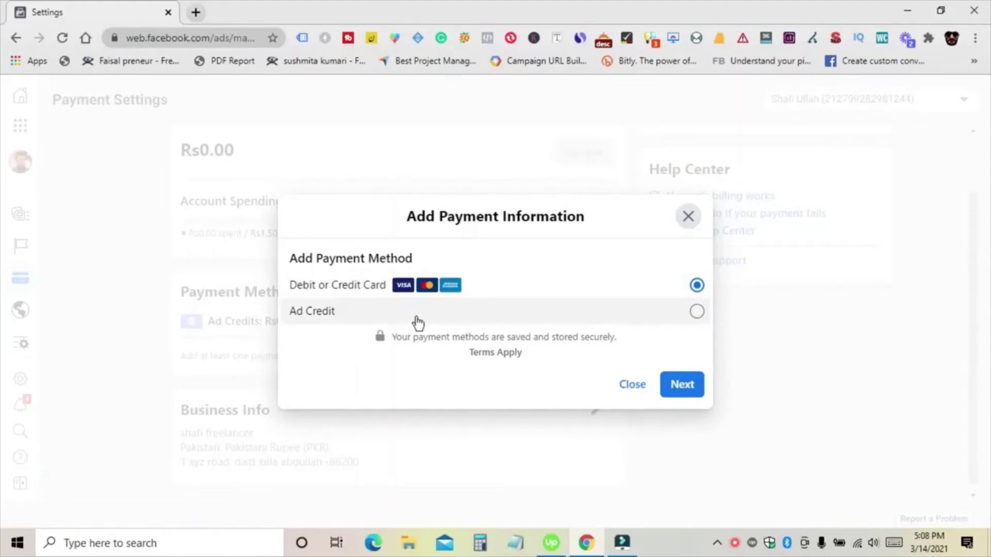
left_click(694, 321)
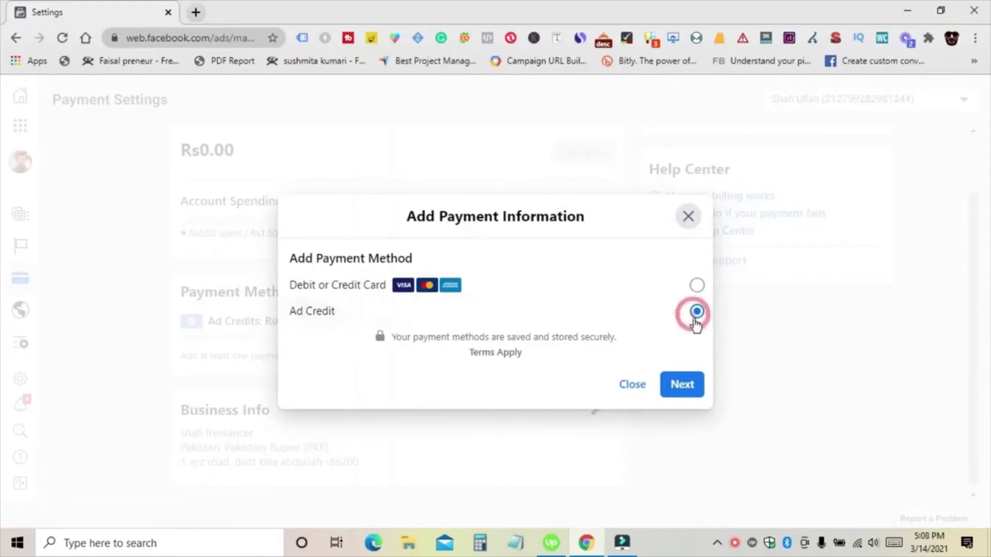
left_click(689, 388)
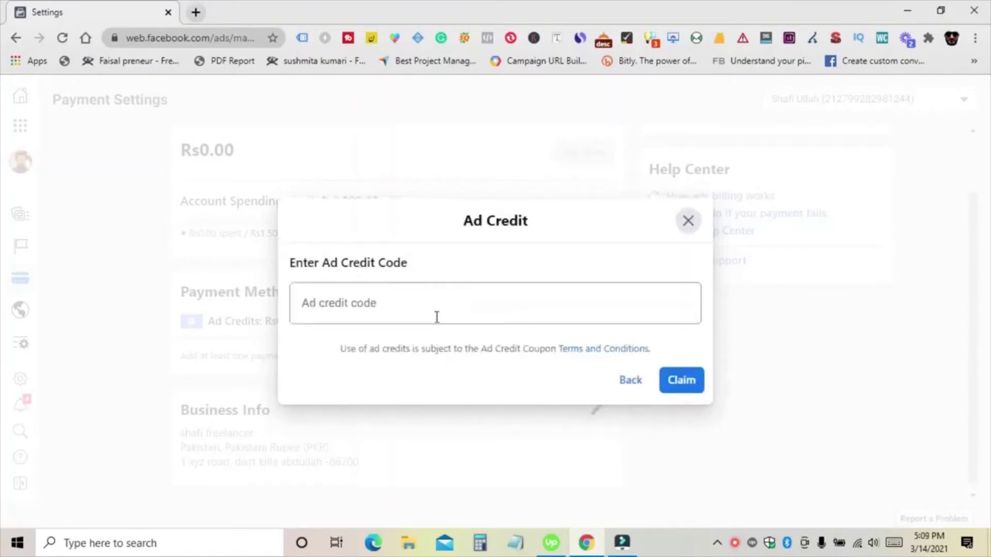
left_click(624, 382)
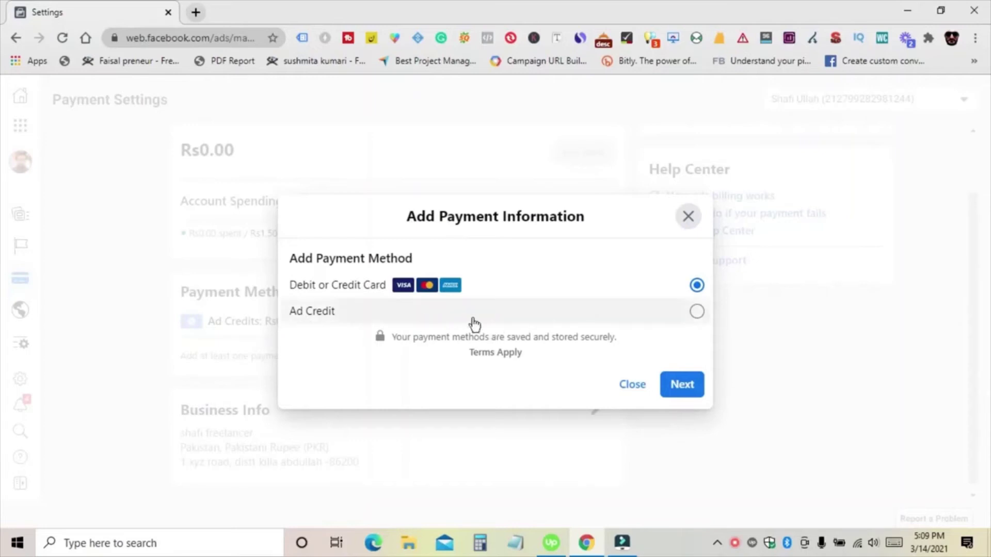
Revisit the Ad Credit form, activate its empty code field, and go back without claiming a credit
left_click(657, 316)
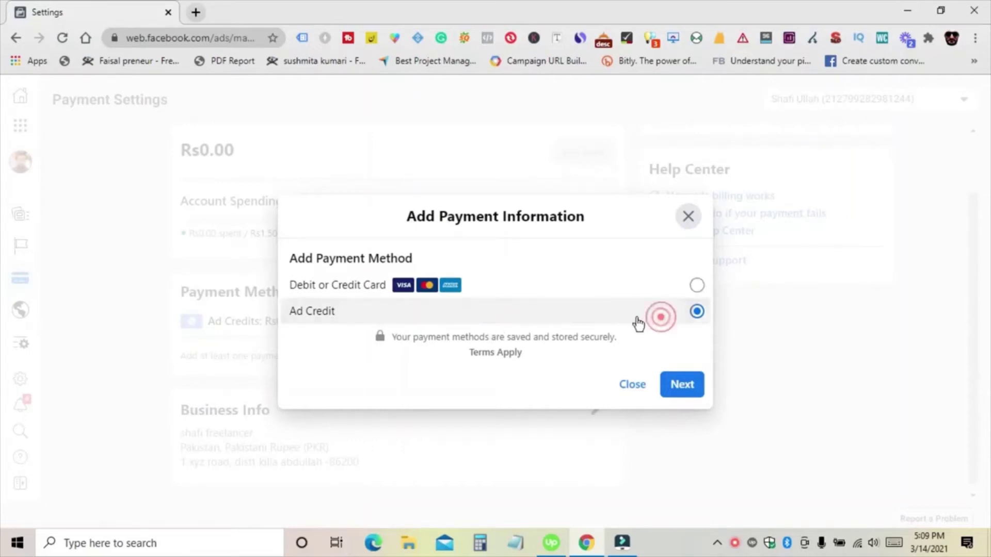
left_click(682, 387)
left_click(358, 310)
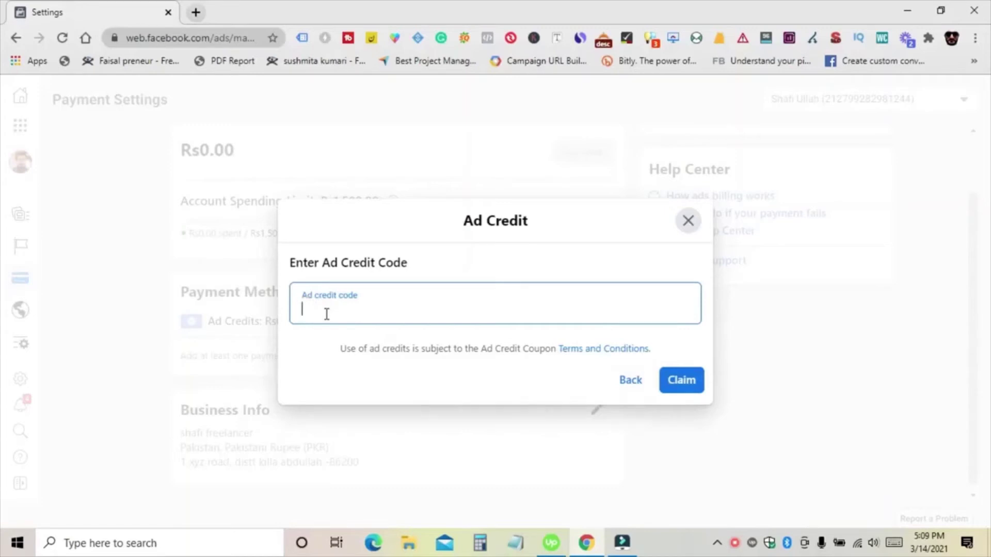
left_click(630, 382)
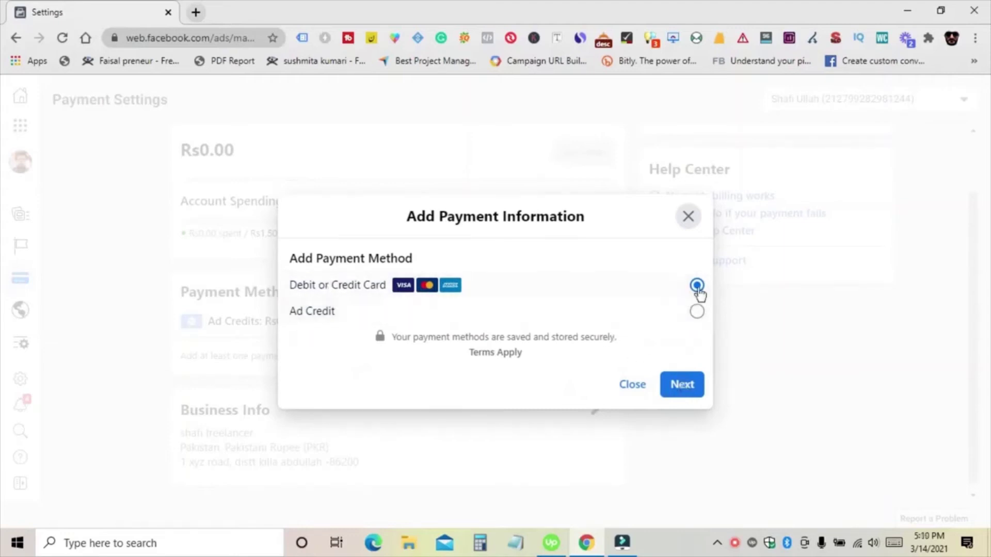
Continue with Debit or Credit Card as the payment method and try to save the blank card details form
left_click(693, 391)
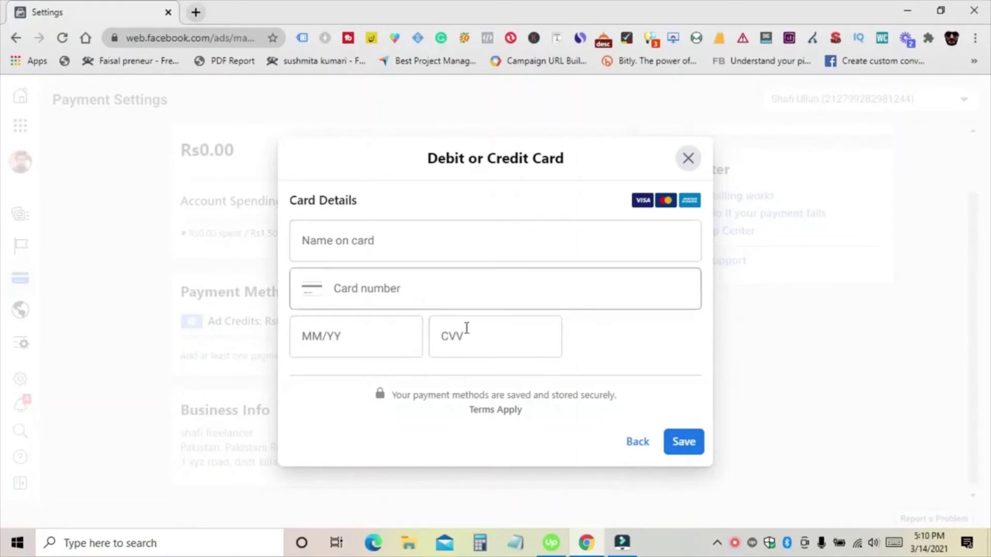
left_click(683, 447)
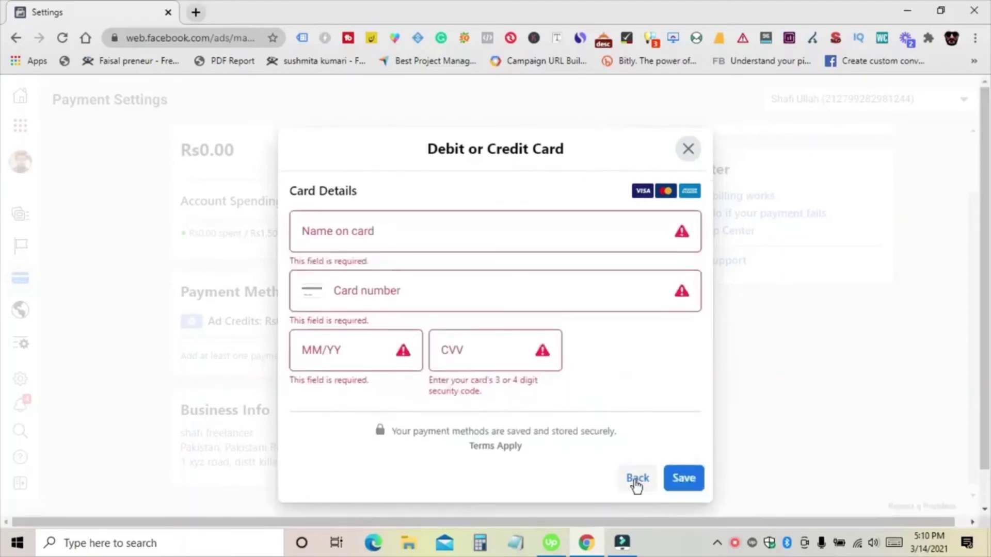
Leave the card details form, close the payment information dialog, and find the Business Info section
left_click(637, 479)
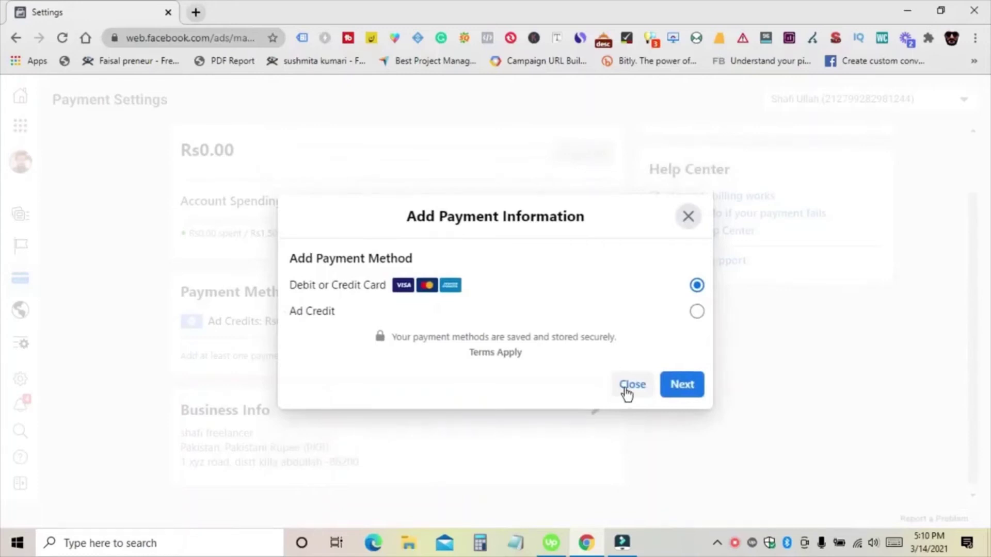
left_click(626, 395)
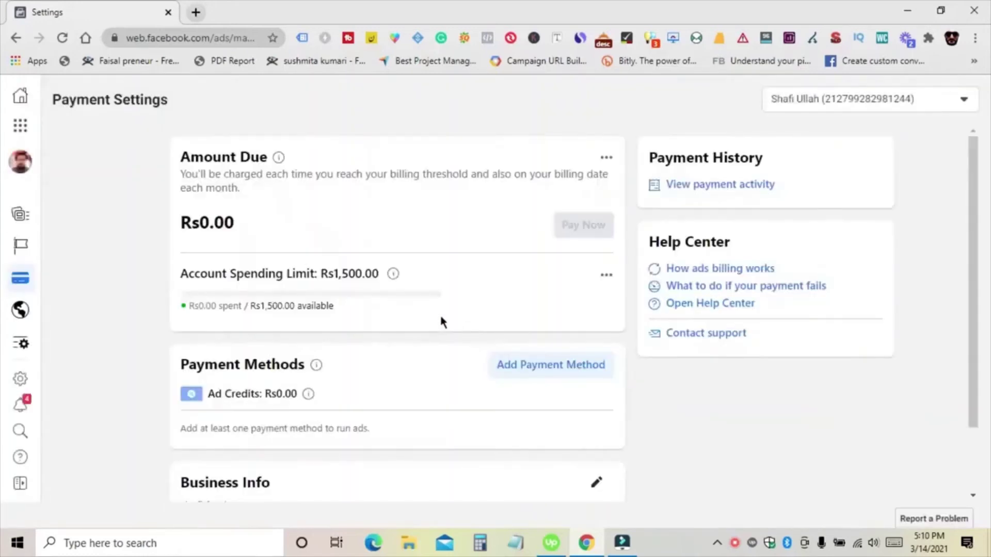
scroll(412, 310, "down", 2)
left_click(176, 403)
left_click(234, 401)
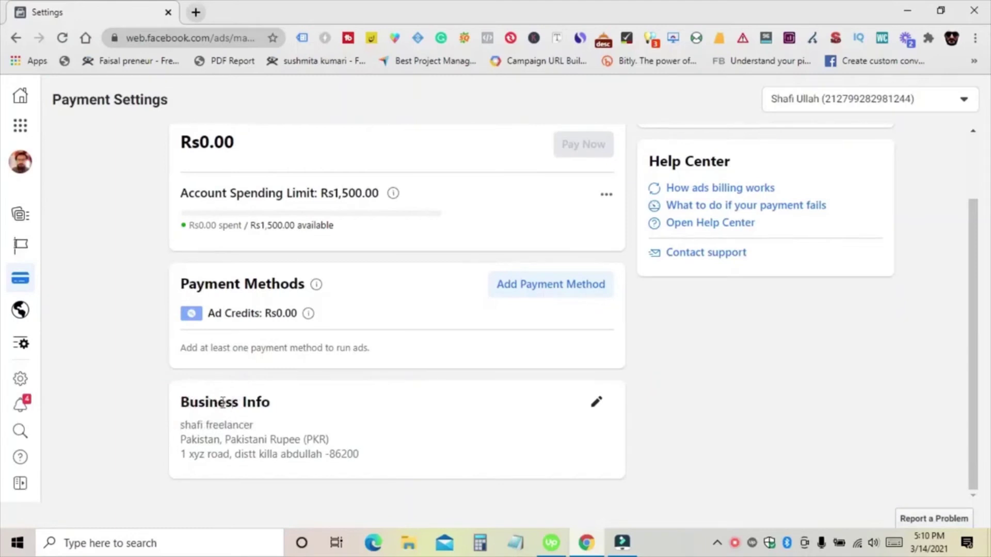
Open the Business Info form for editing and review its address, billing country, currency and time zone fields
left_click(595, 403)
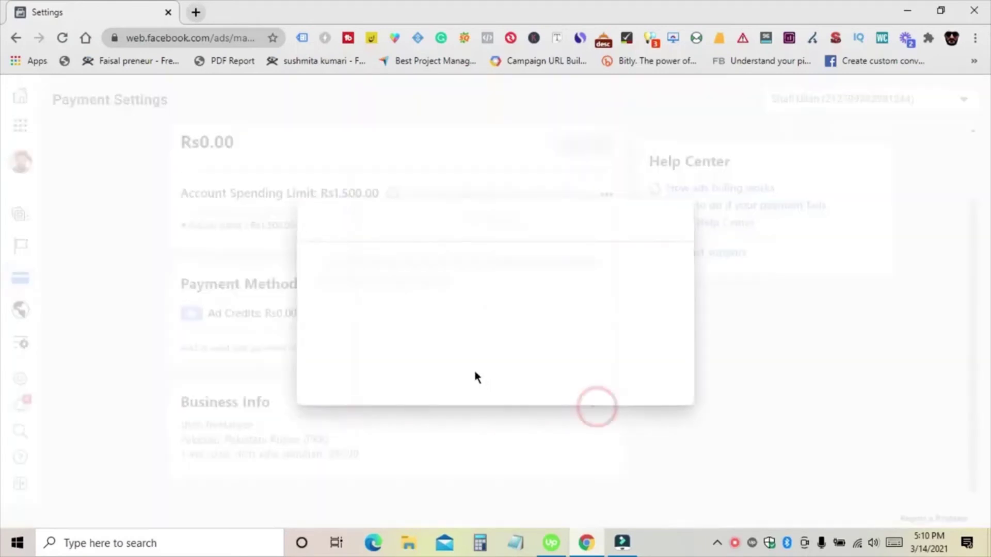
scroll(373, 232, "down", 3)
scroll(356, 150, "up", 2)
scroll(349, 216, "down", 3)
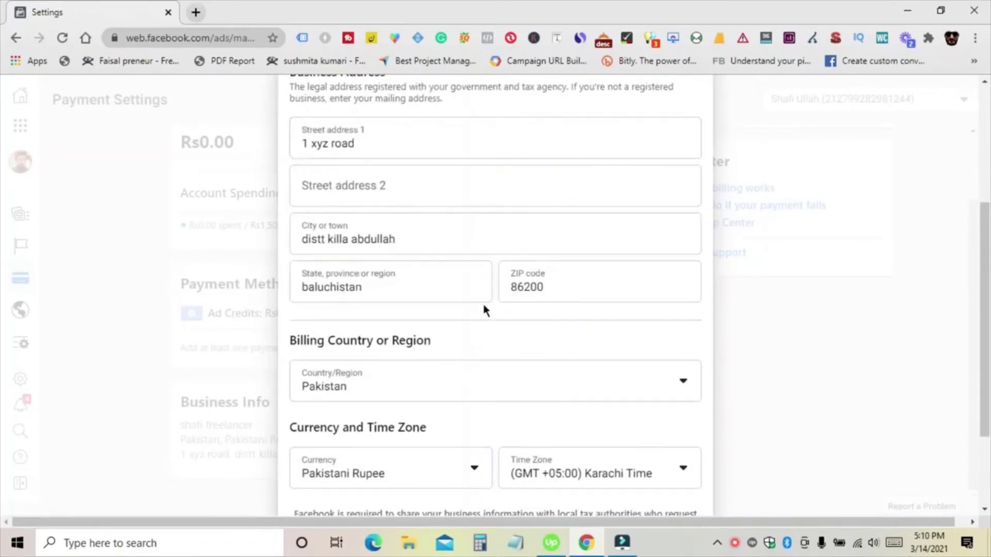
scroll(465, 325, "down", 2)
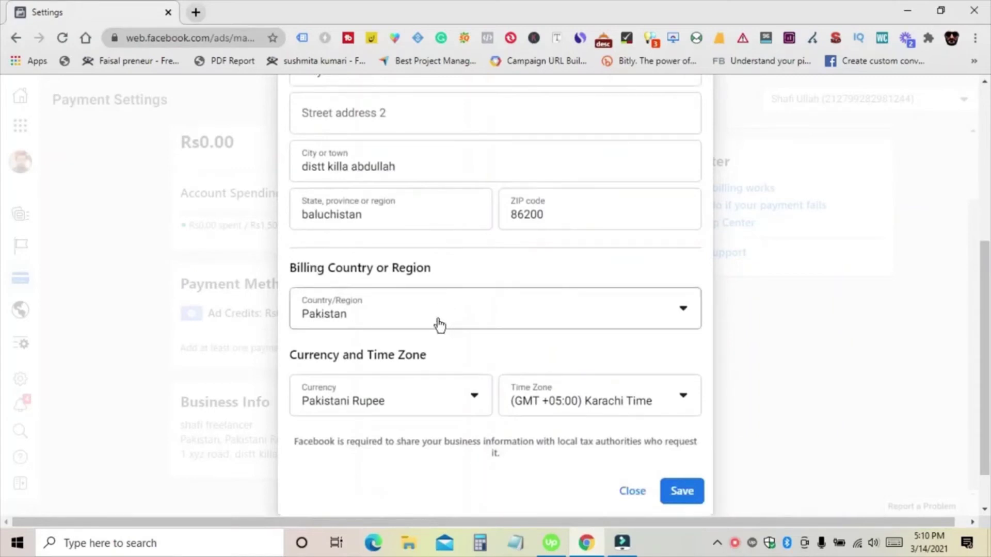
scroll(424, 335, "down", 1)
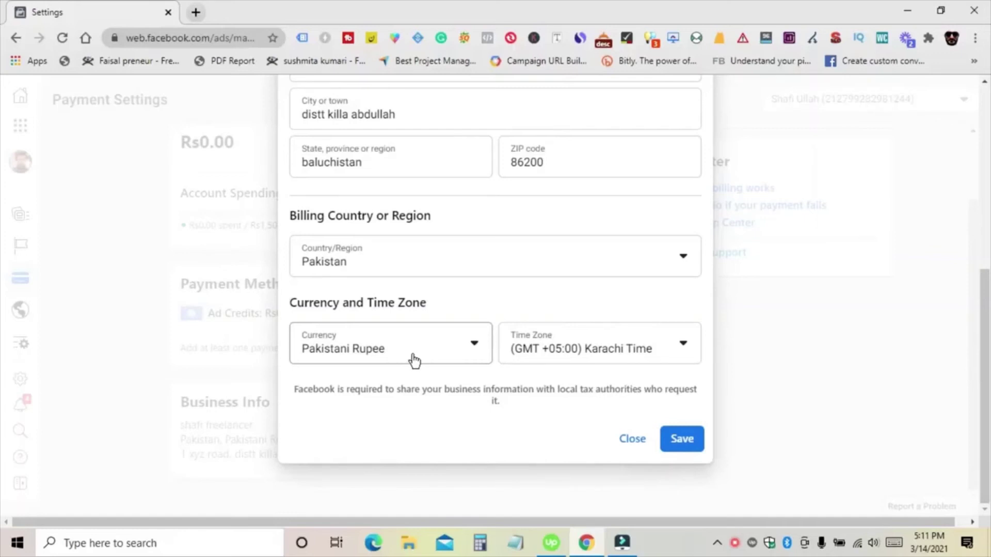
scroll(465, 331, "up", 1)
scroll(462, 323, "down", 1)
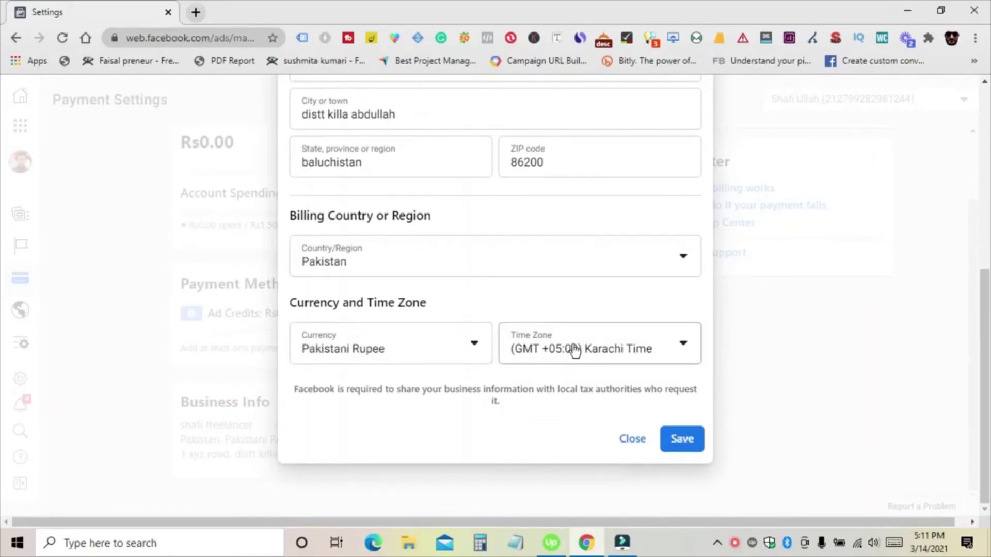
Review the Business Info form again from the business name through the time zone, and close it without saving
scroll(552, 309, "up", 4)
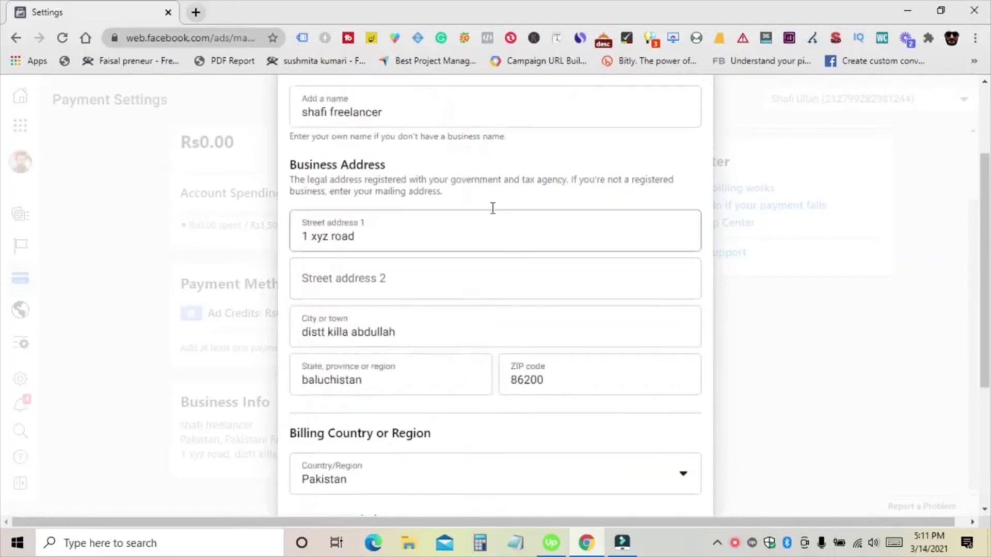
scroll(443, 303, "up", 2)
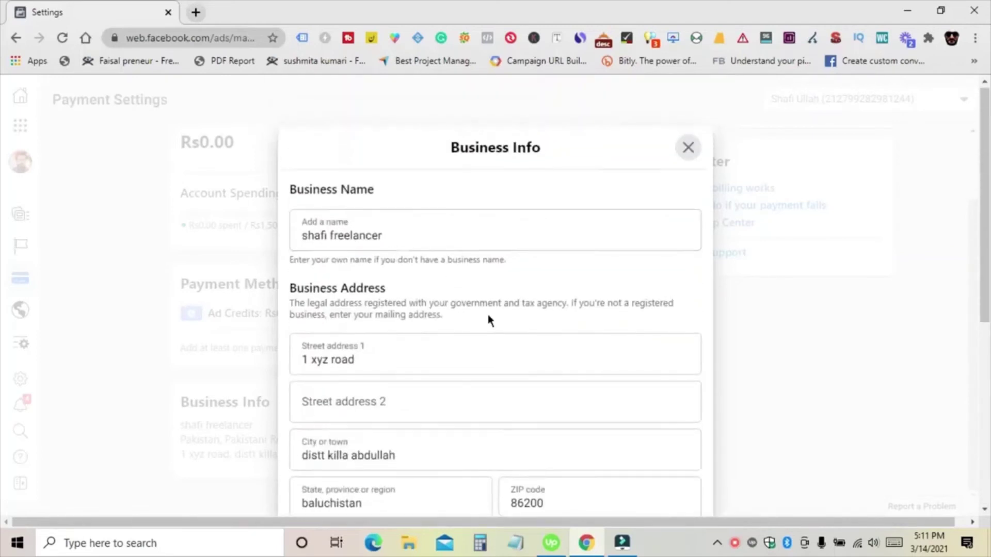
scroll(485, 331, "down", 4)
scroll(467, 363, "down", 3)
scroll(472, 360, "up", 6)
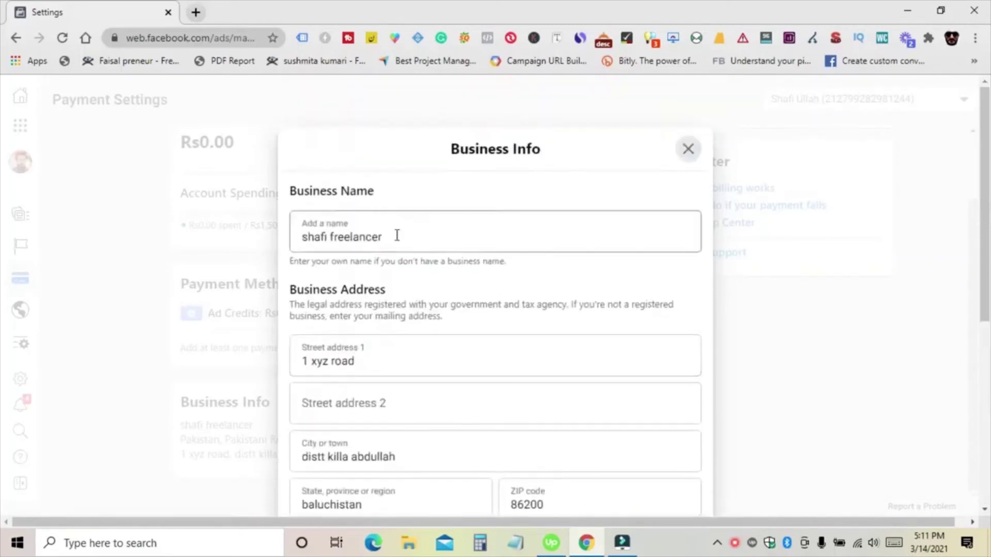
scroll(444, 295, "down", 6)
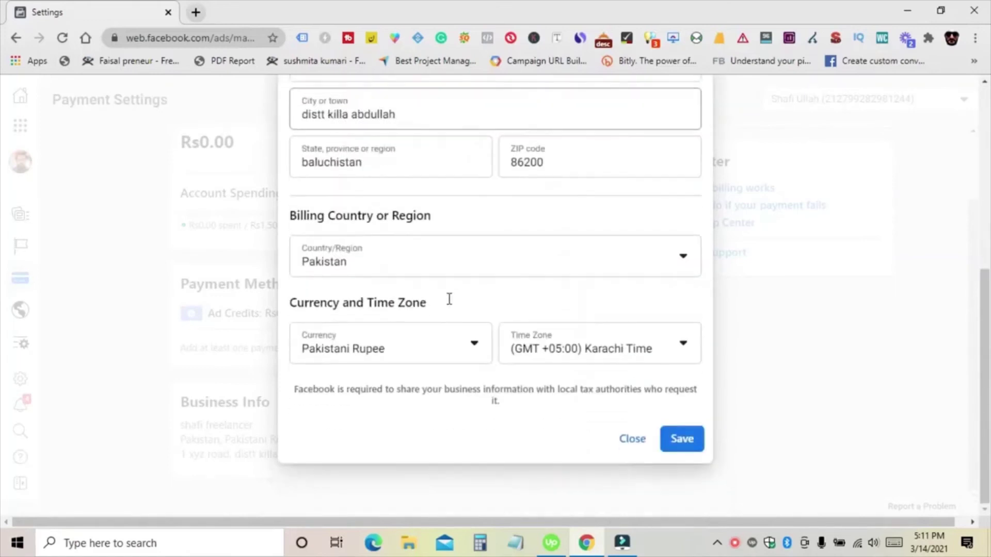
scroll(471, 150, "up", 5)
scroll(454, 345, "down", 5)
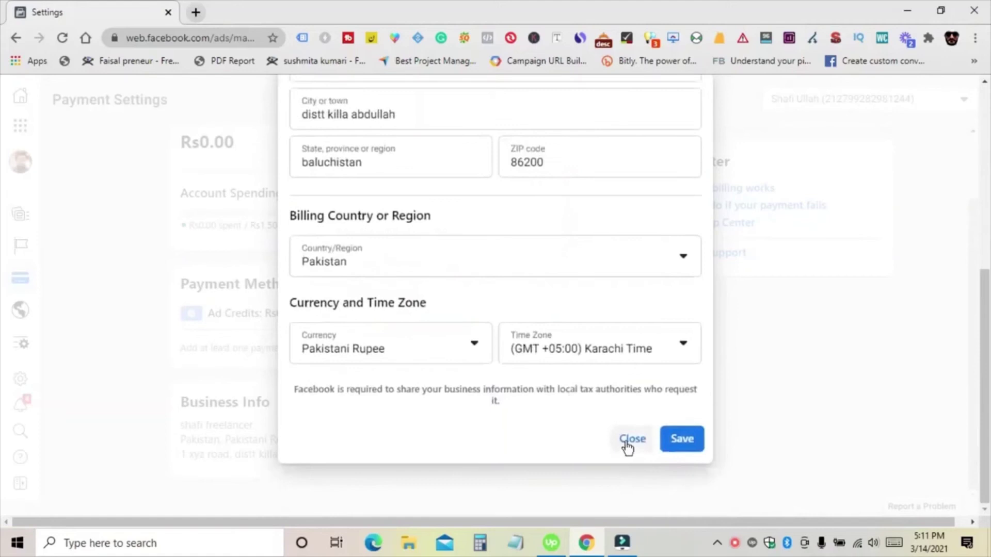
left_click(631, 438)
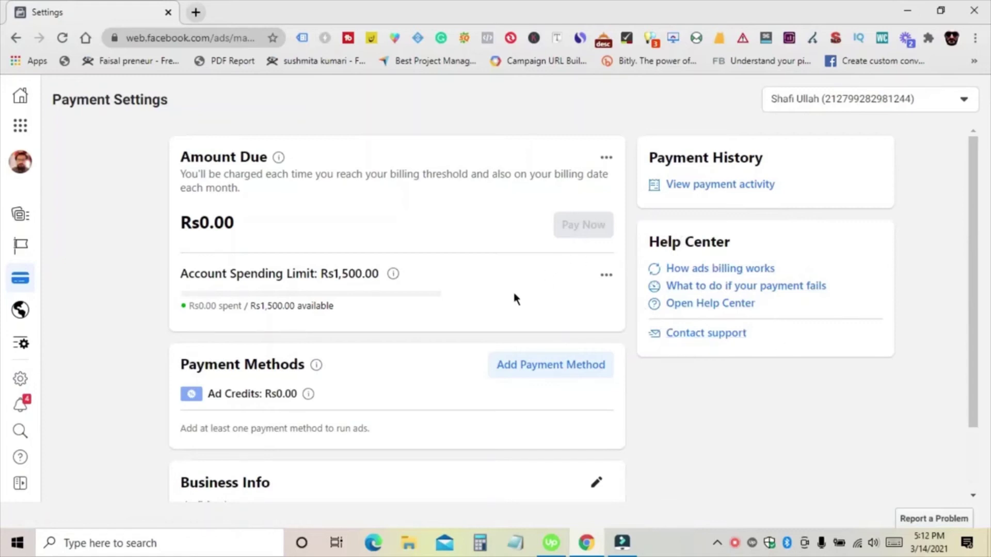
Return to the Ad Account Setup page and open the form for adding people to the ad account
left_click(15, 36)
left_click(15, 38)
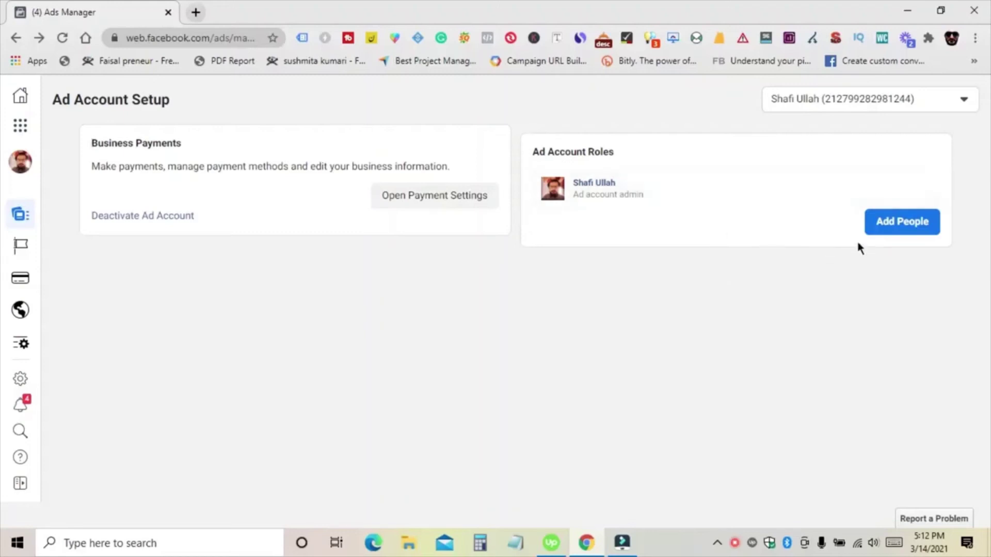
left_click(887, 229)
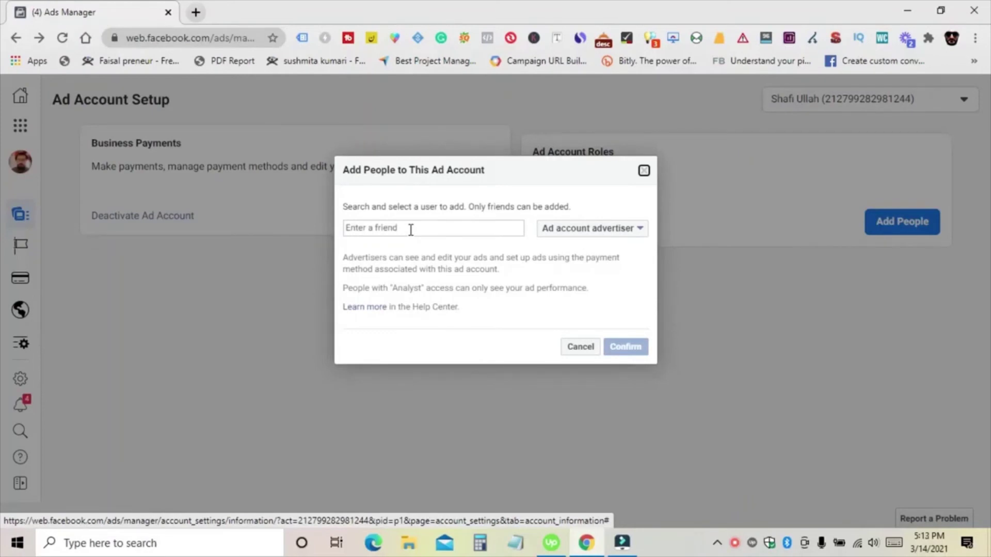
Try entering hhshs as the friend with the Ad account admin role, and cancel adding the person
left_click(411, 230)
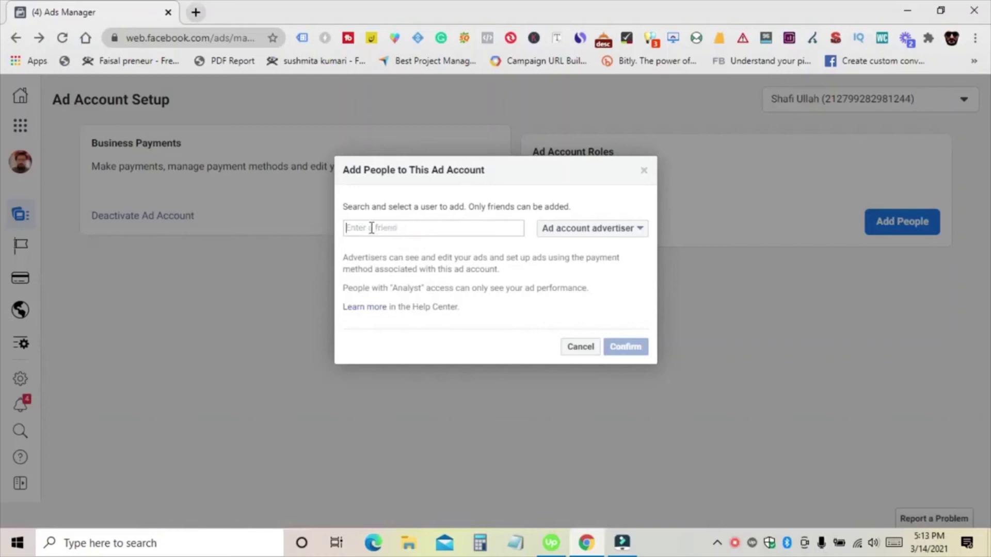
left_click(464, 234)
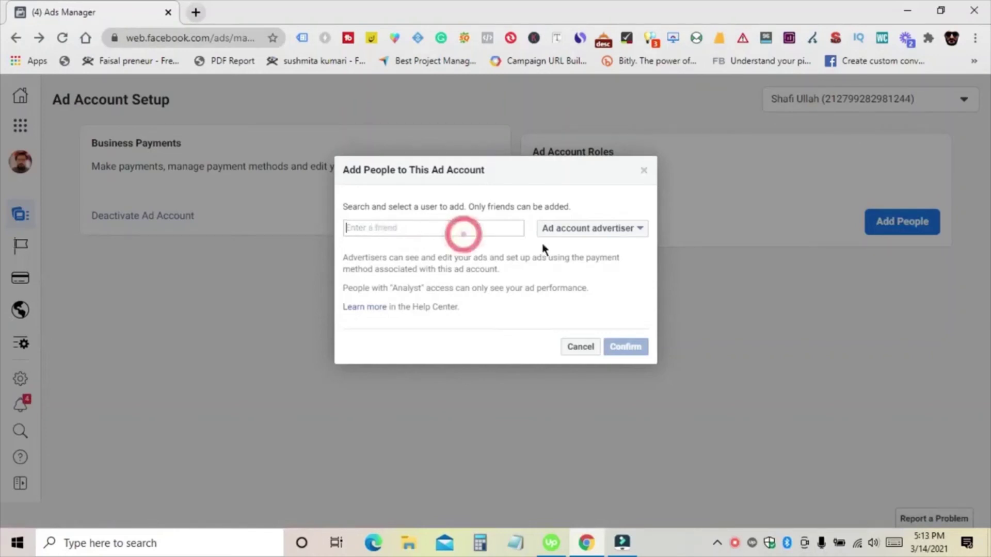
type("hhshs")
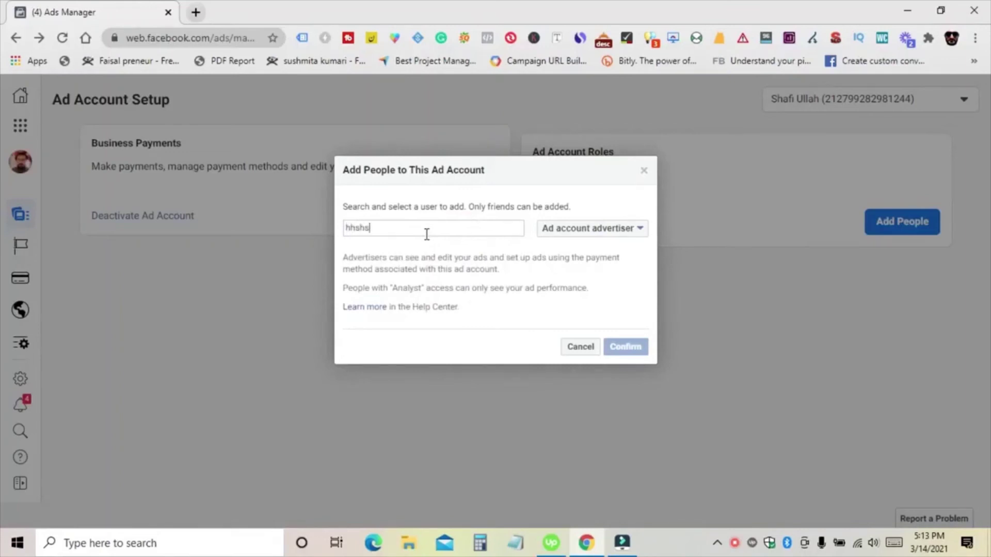
left_click(630, 231)
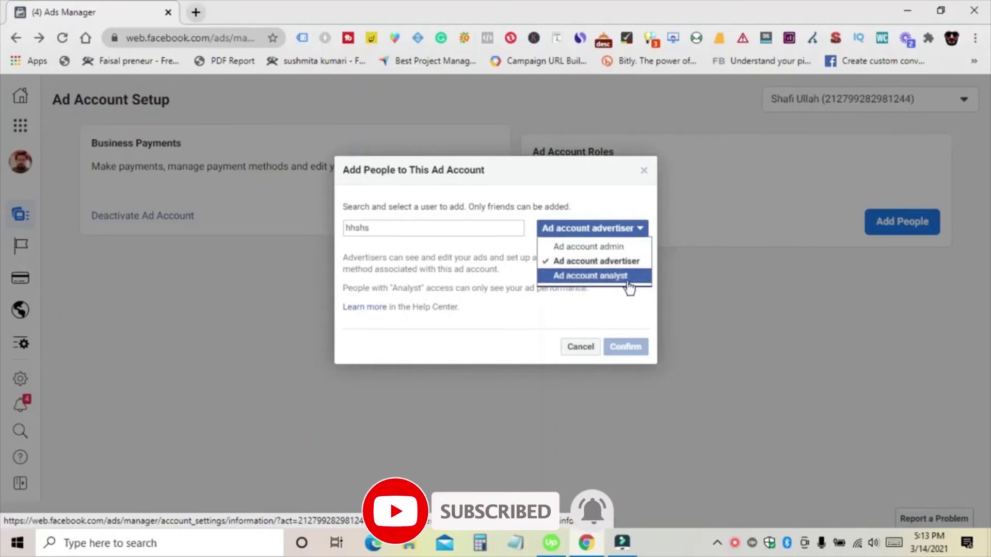
left_click(587, 246)
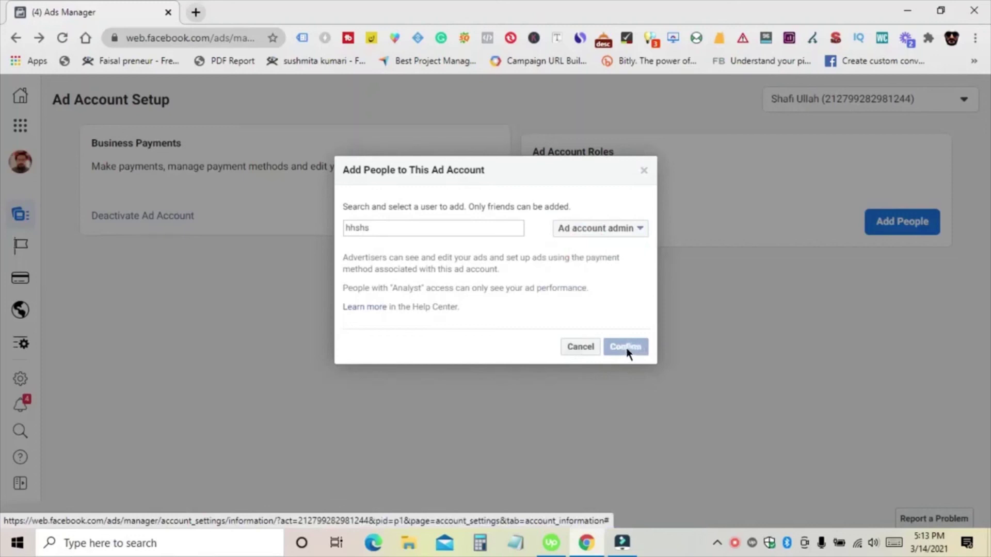
double_click(418, 230)
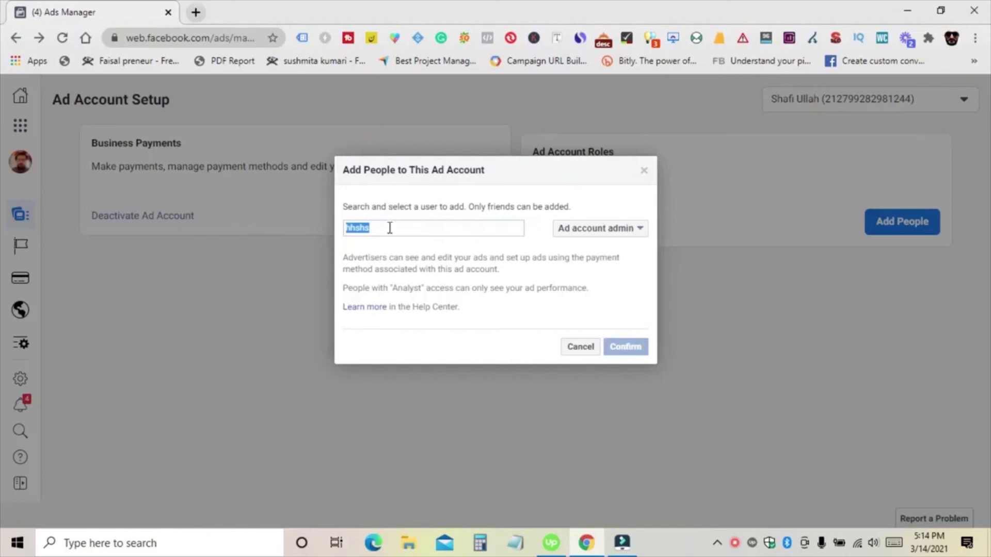
left_click(579, 351)
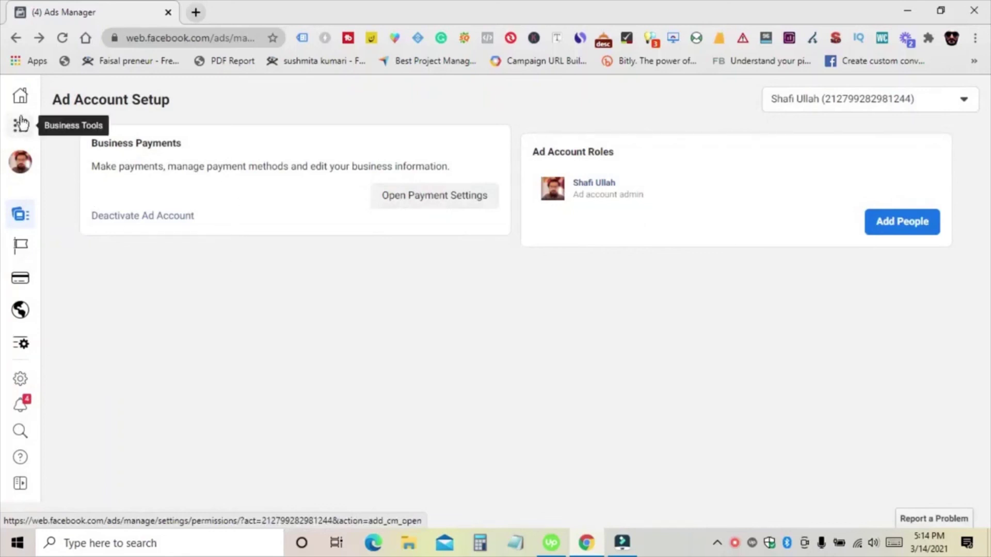
Go to the Campaigns page through the business tools and start creating a new campaign
left_click(21, 126)
left_click(121, 183)
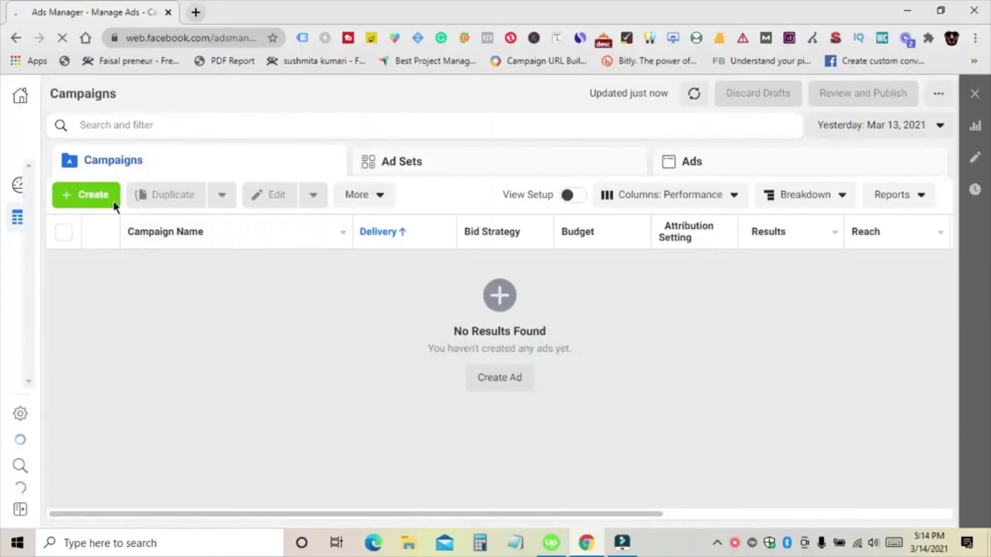
left_click(80, 201)
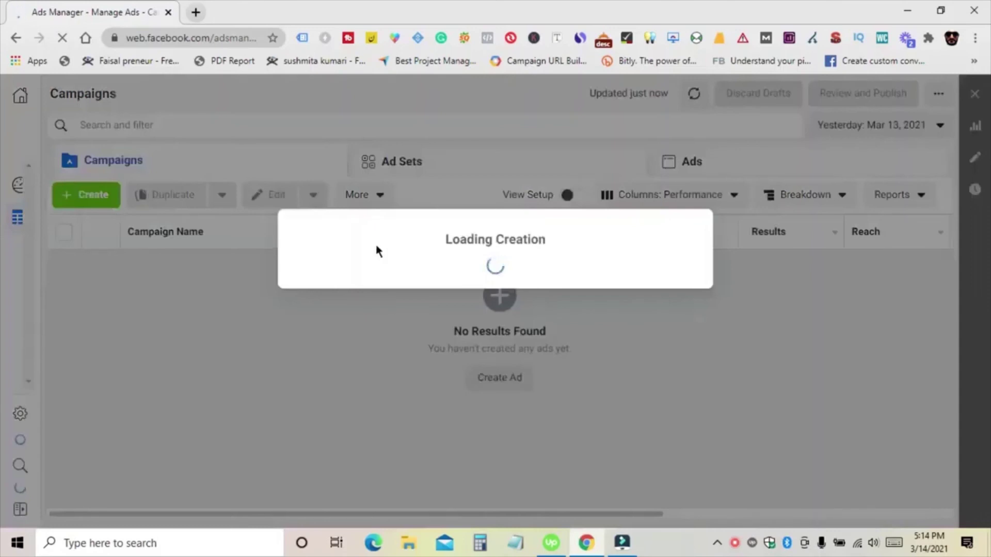